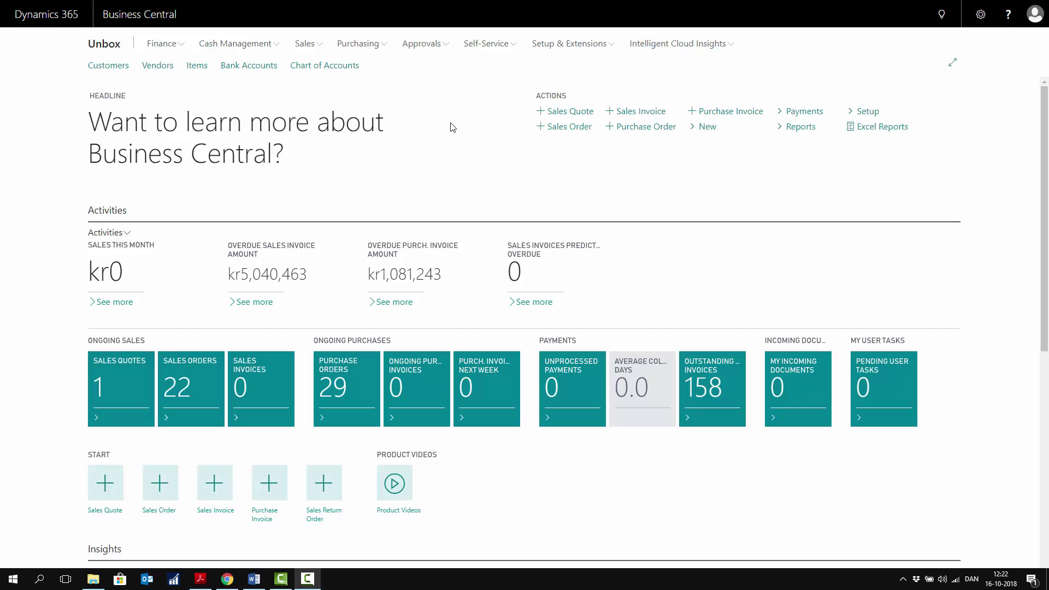
Show the Items list filtered on Description *Alu* and select Alu Rim, item 1115
left_click(316, 48)
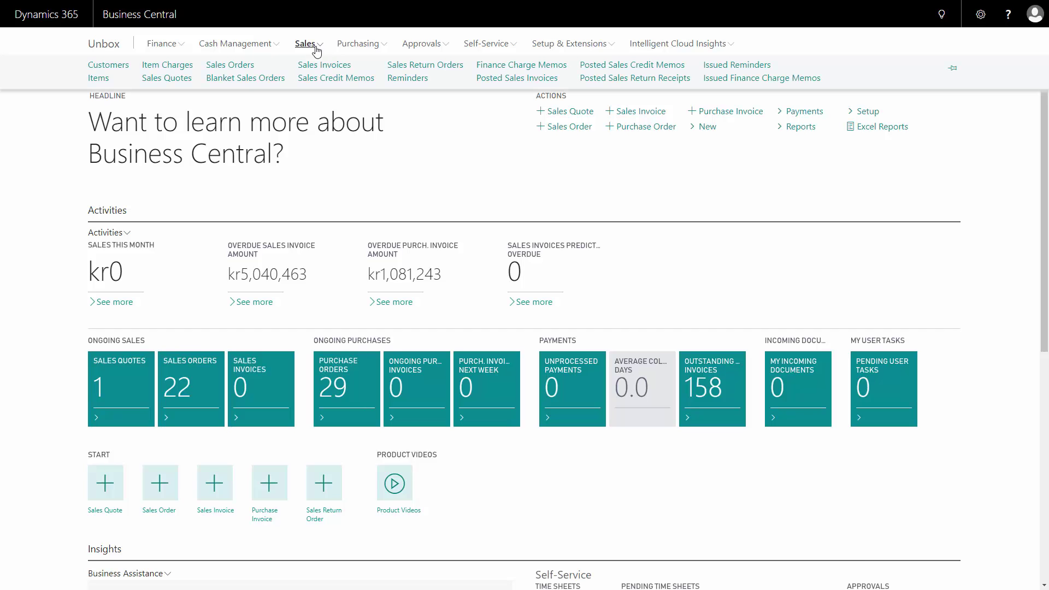
left_click(99, 78)
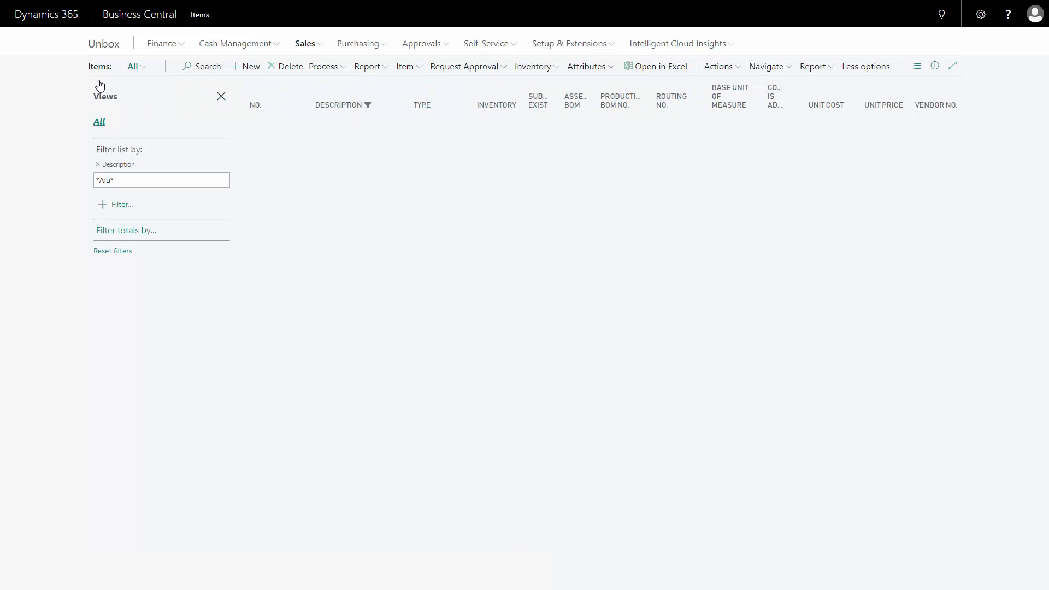
left_click(119, 182)
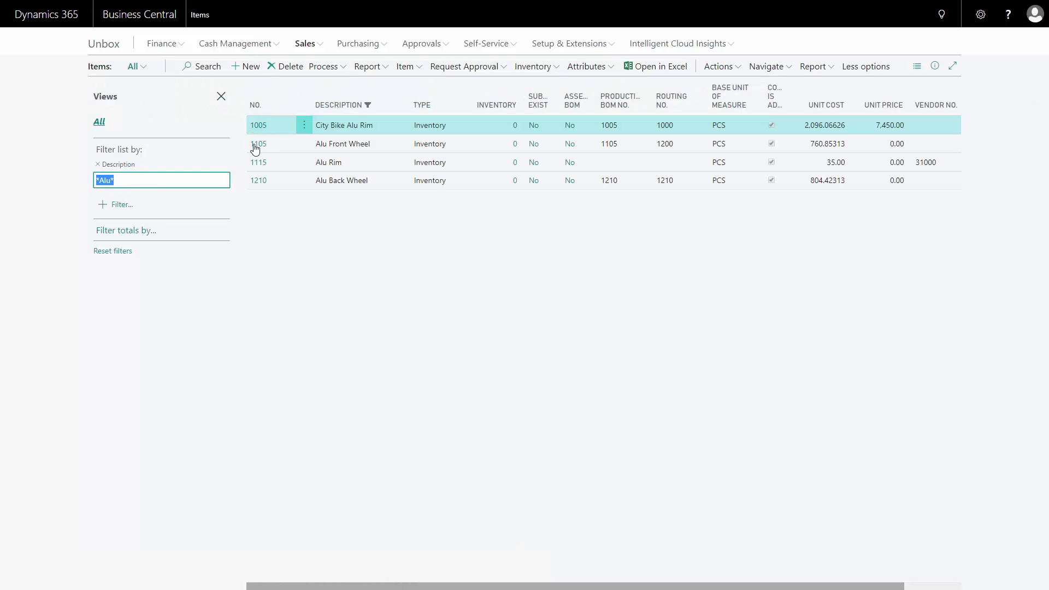
left_click(374, 162)
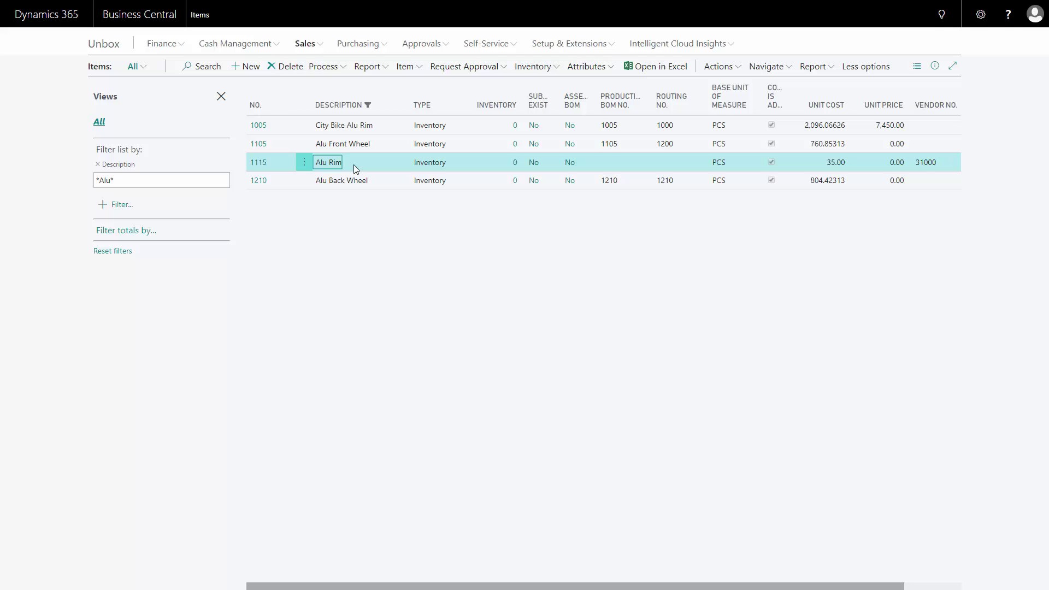
Search 'plan wor' and open the Planning Worksheets page for the DEFAULT batch
left_click(942, 15)
type("paln")
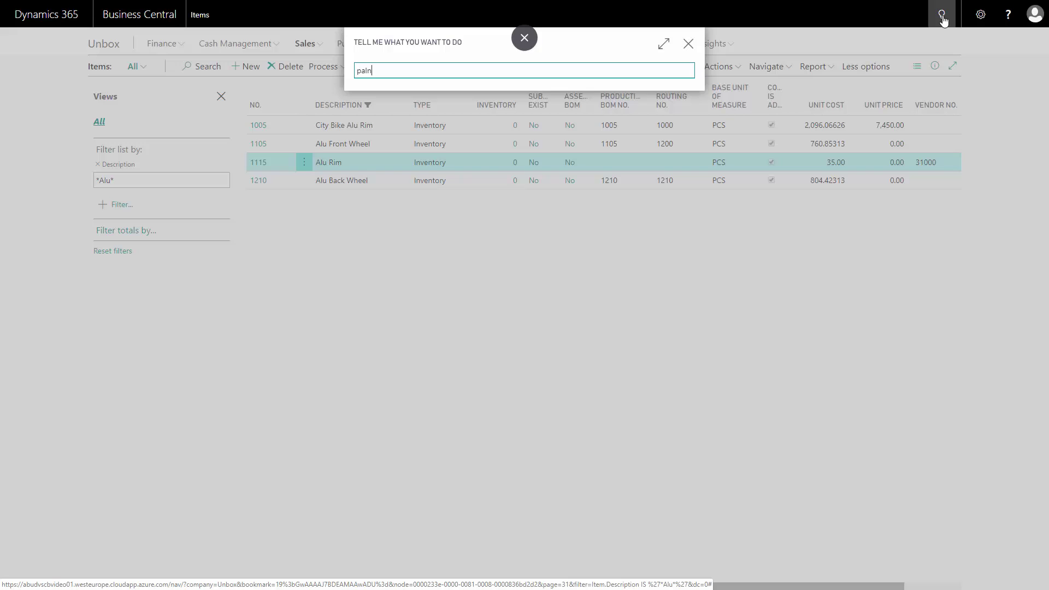
key("BackSpace")
key("BackSpace")
key("BackSpace")
type("lan wor")
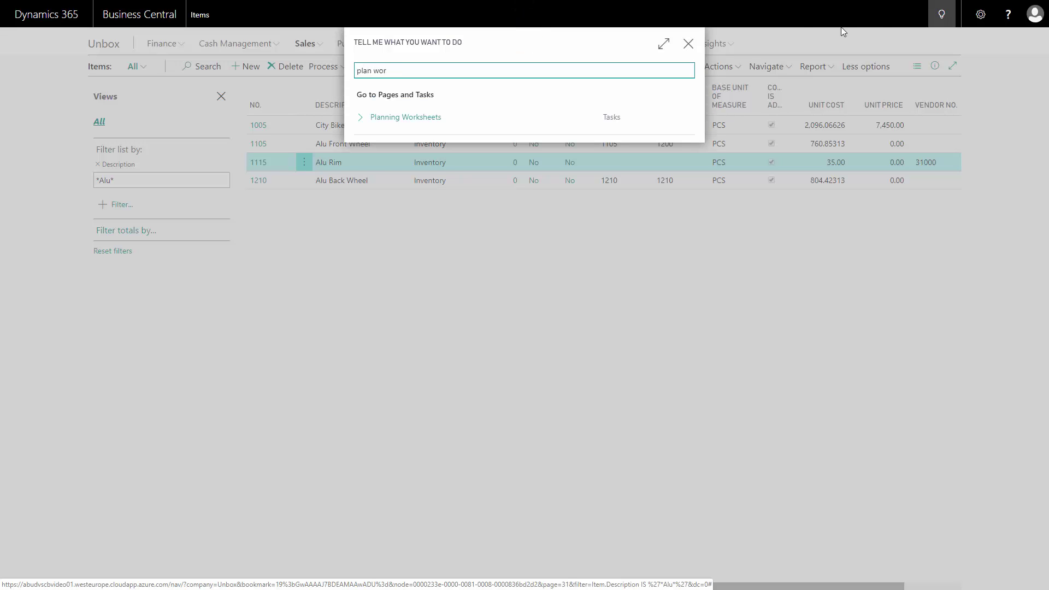
left_click(418, 124)
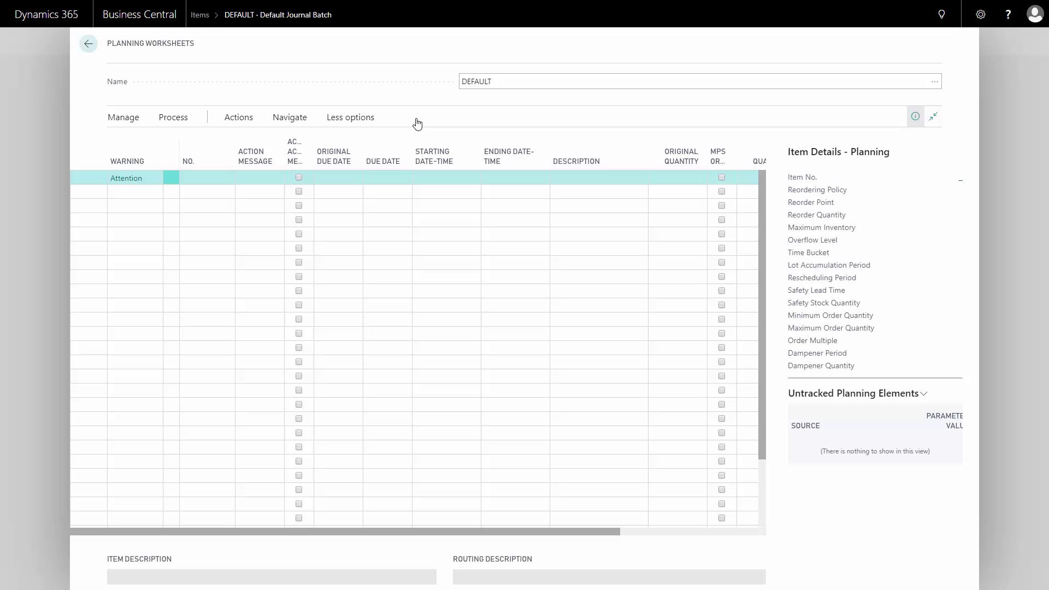
left_click(174, 122)
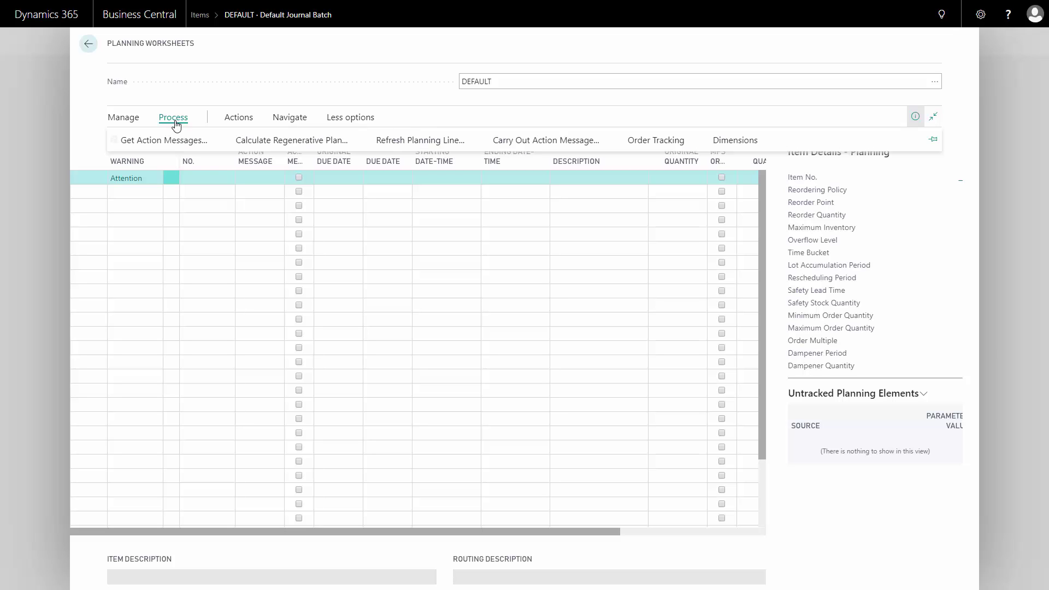
Run Calculate Regenerative Plan for 1/1/2018–12/31/2018 with the 2018 forecast and location SIMPLE 1
left_click(292, 144)
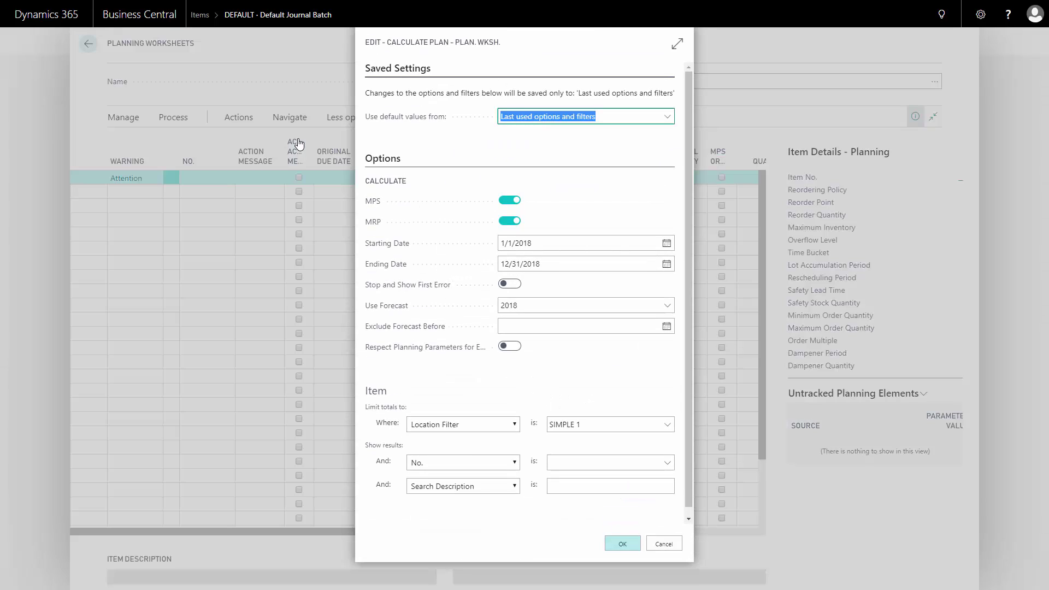
left_click(542, 244)
left_click(535, 264)
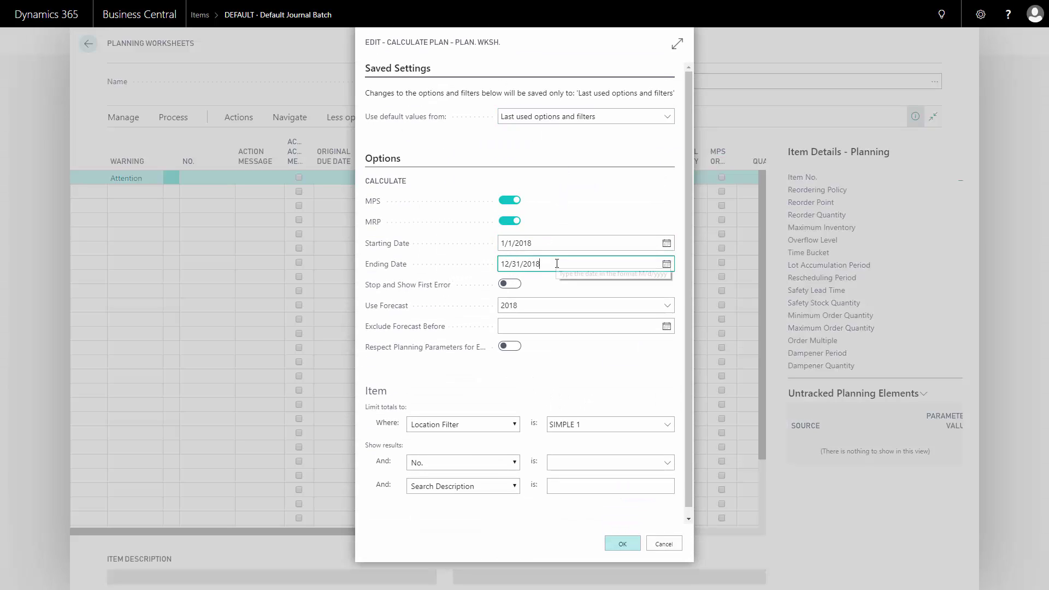
left_click(532, 305)
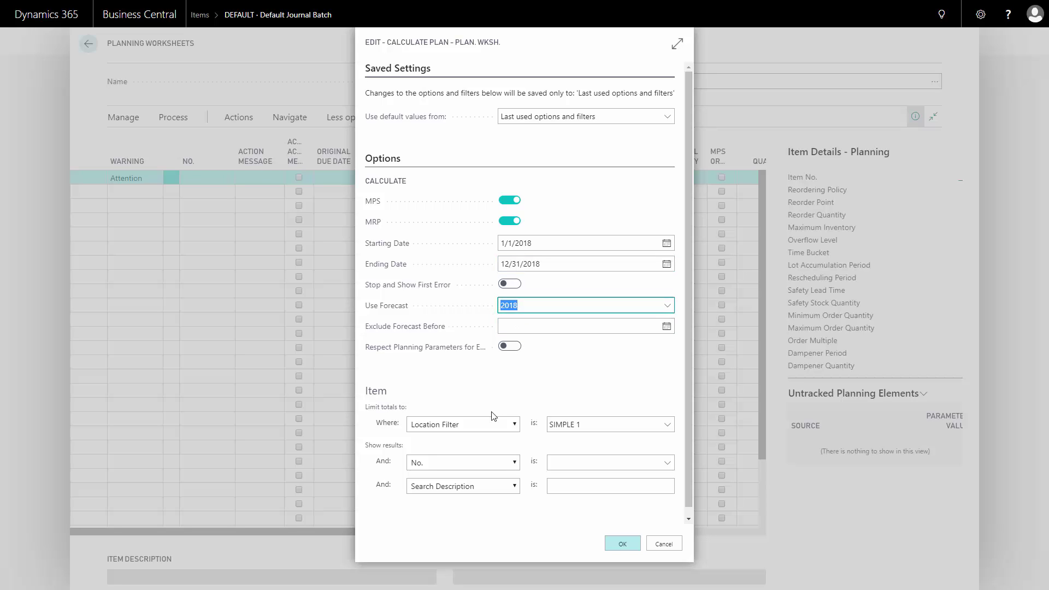
left_click(589, 426)
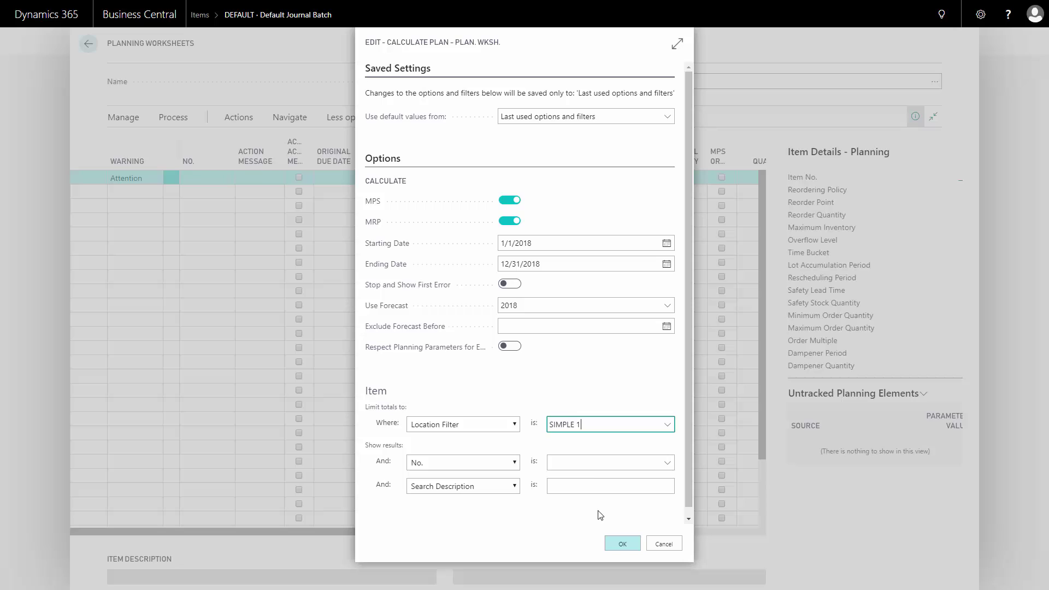
left_click(630, 546)
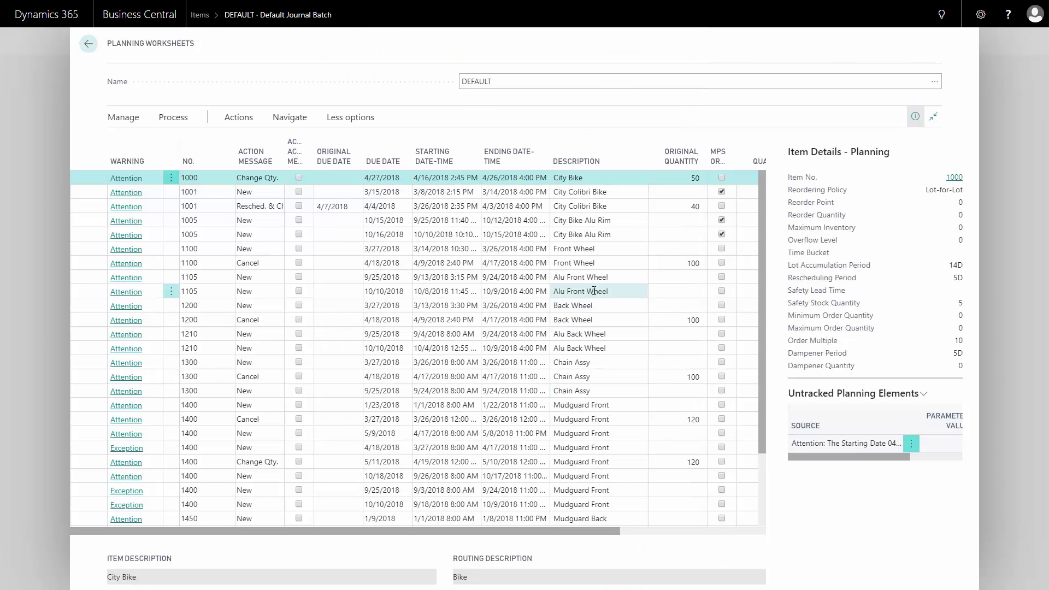
Scroll through the planning lines, inspecting the City Bike, Rim 1110 and Saddle 1850 lines
left_click(590, 179)
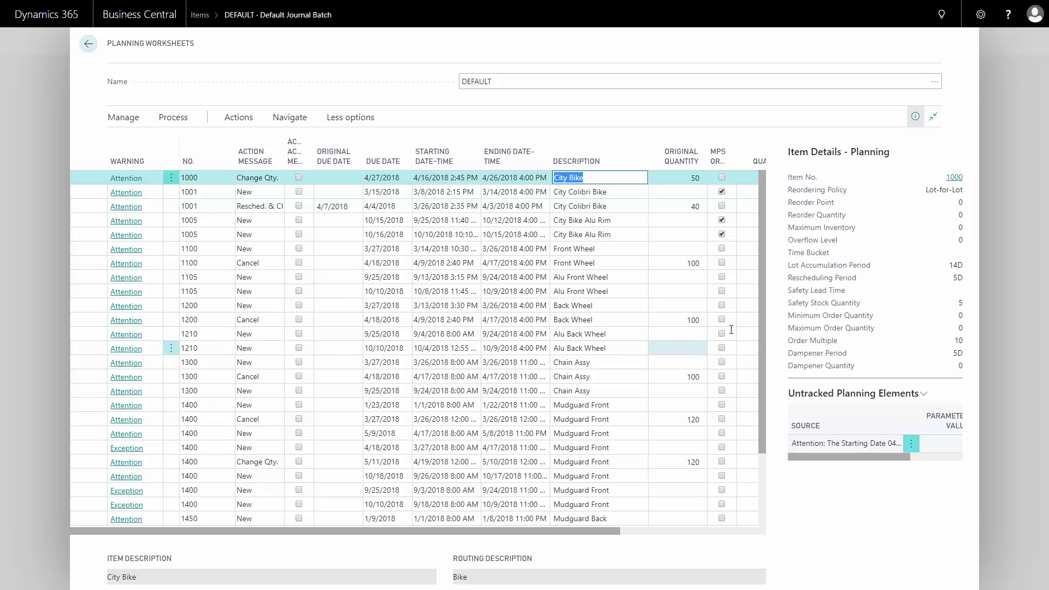
scroll(761, 376, "down", 1)
left_click_drag(764, 377, 762, 437)
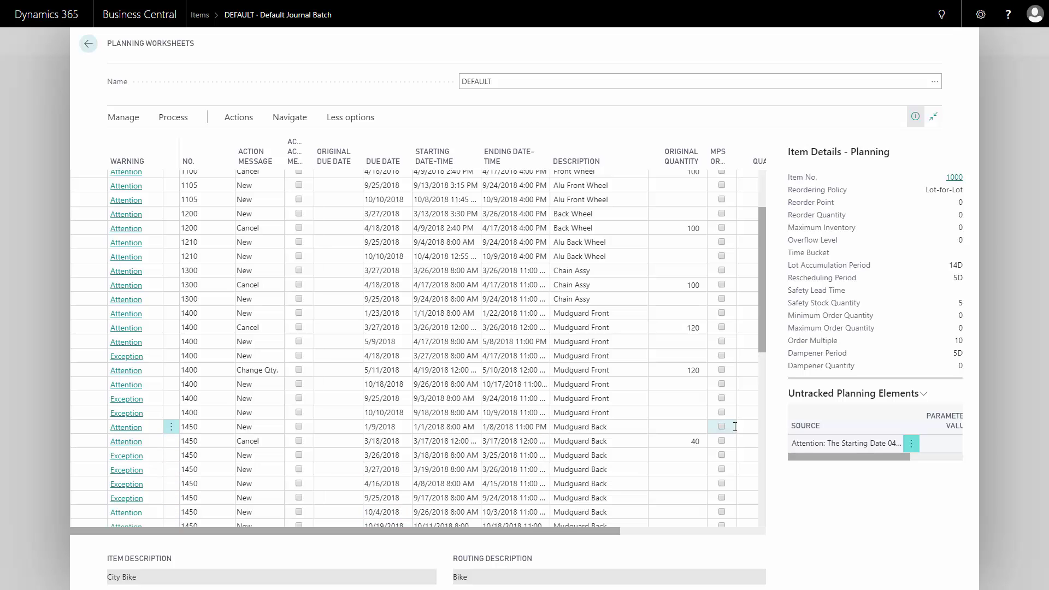
left_click(763, 504)
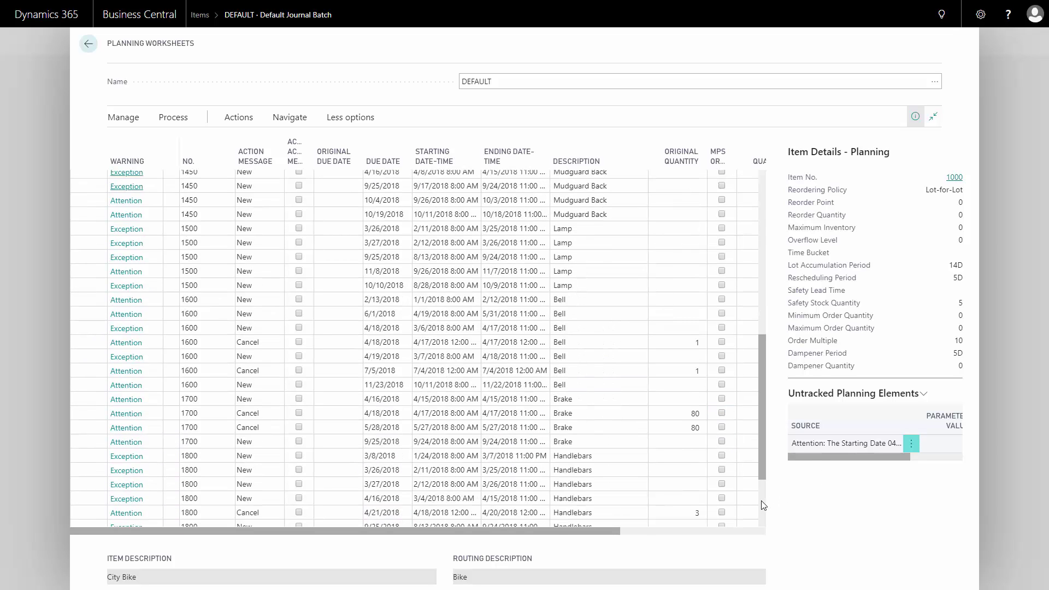
left_click(763, 505)
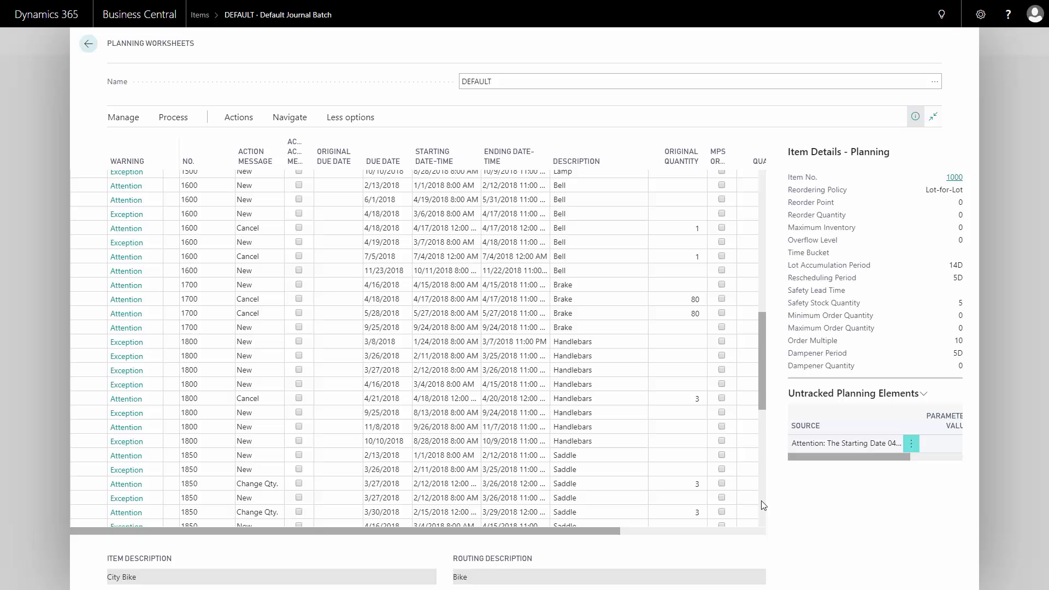
left_click(764, 505)
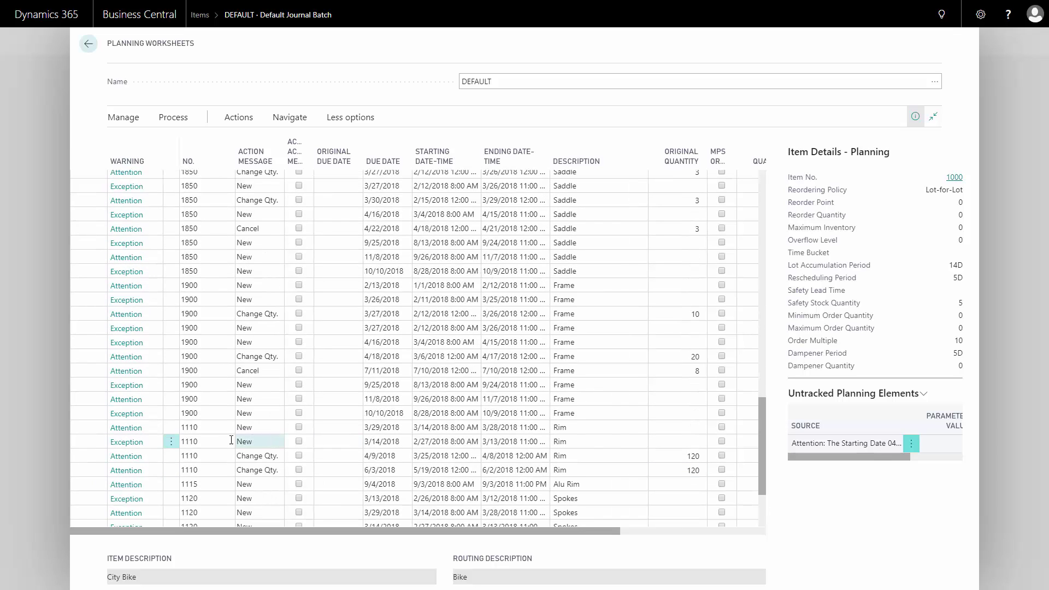
left_click(206, 429)
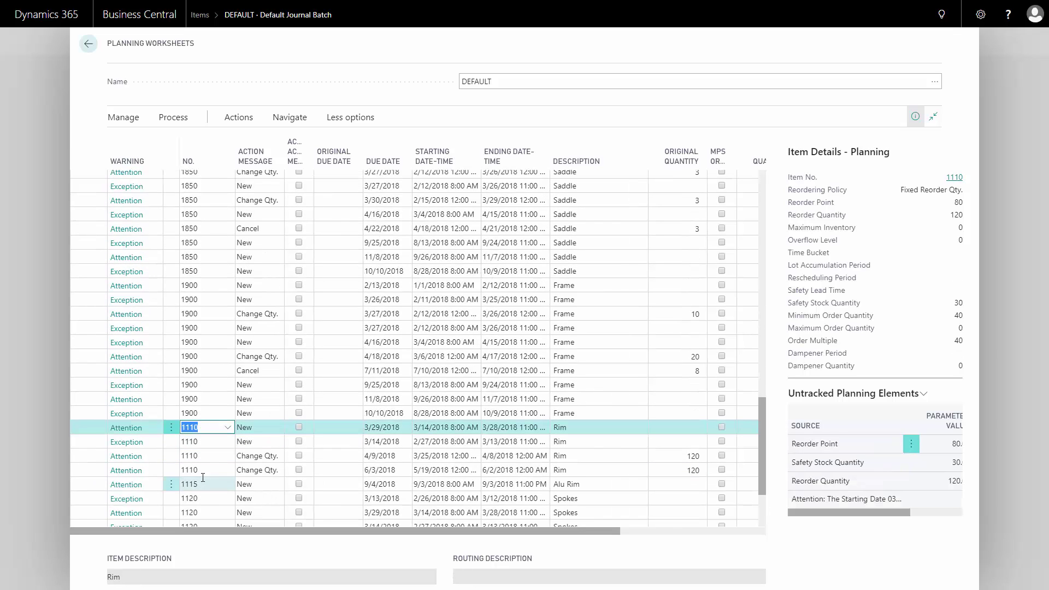
left_click(606, 186)
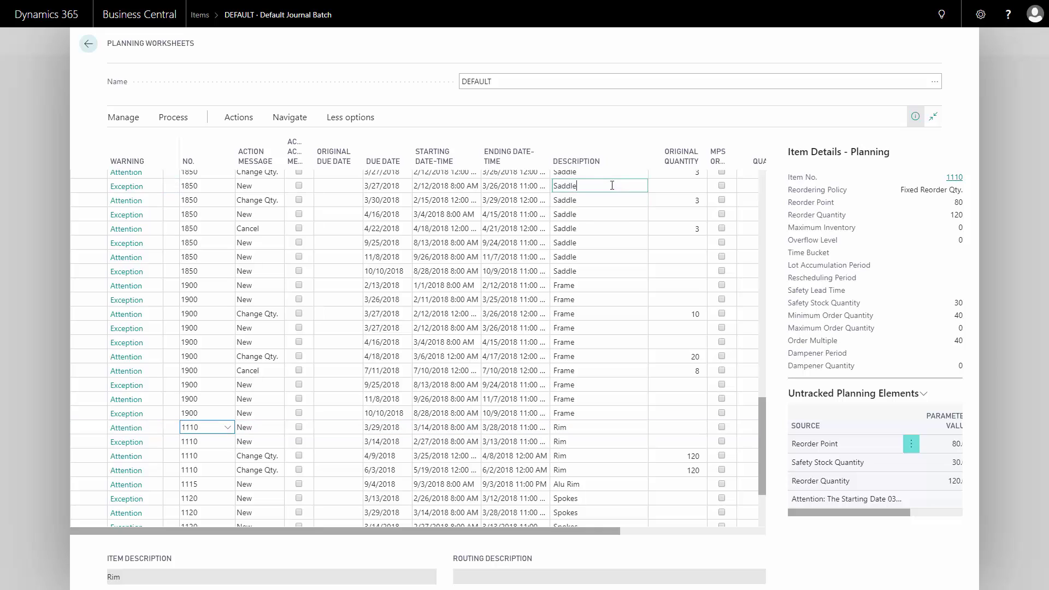
Filter the worksheet's Description column to *Alu* and hide the filter pane
left_click(642, 161)
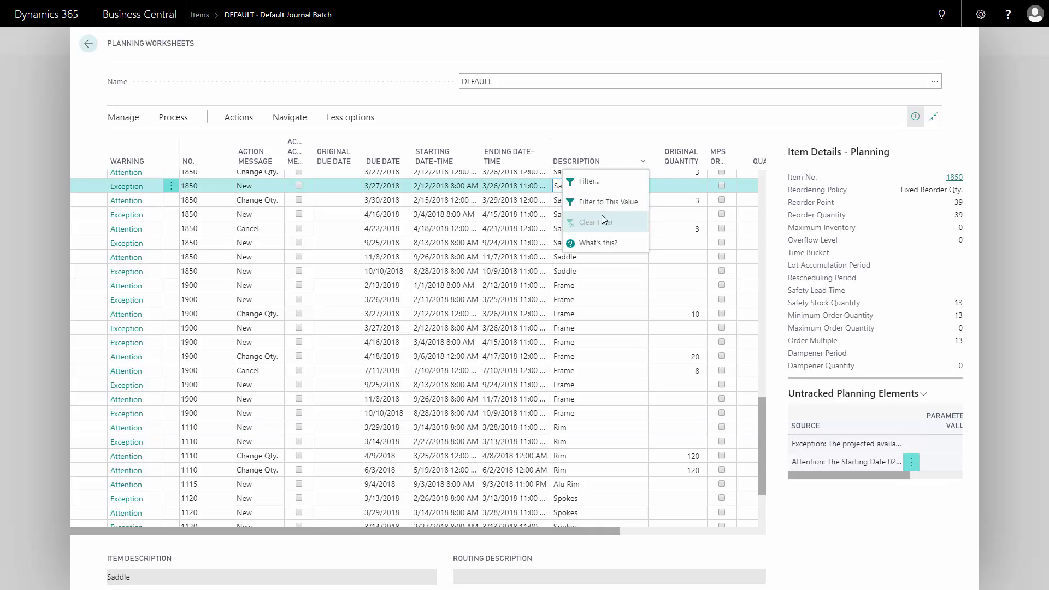
left_click(618, 202)
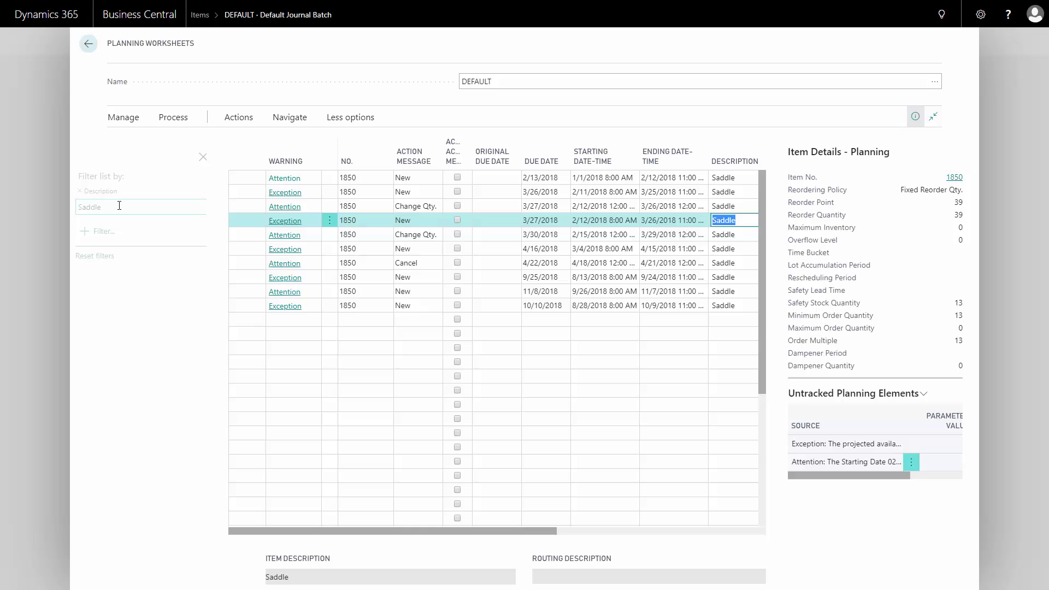
left_click_drag(120, 210, 53, 206)
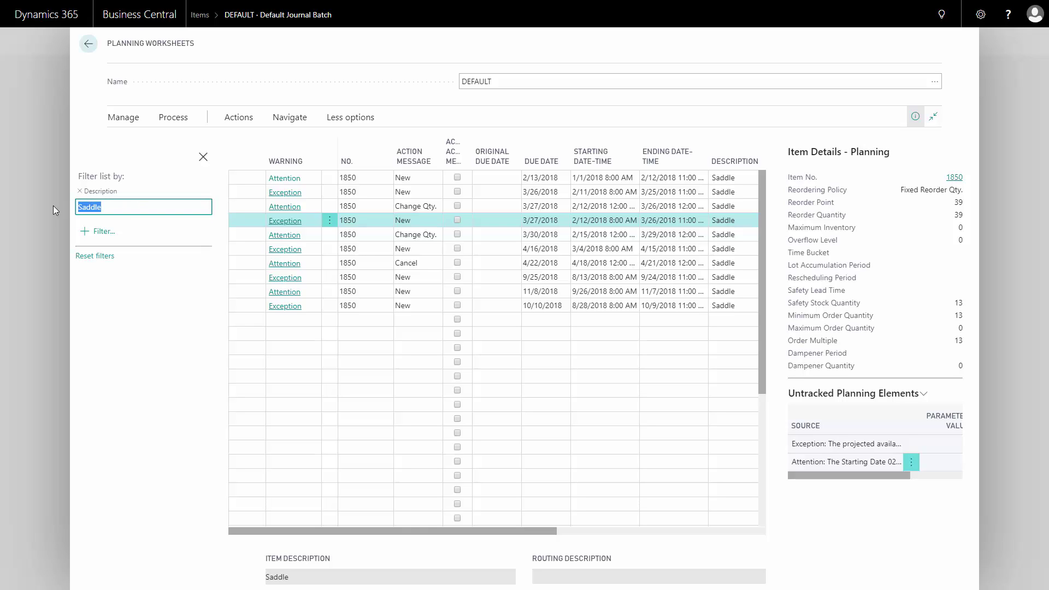
type("*Alu*")
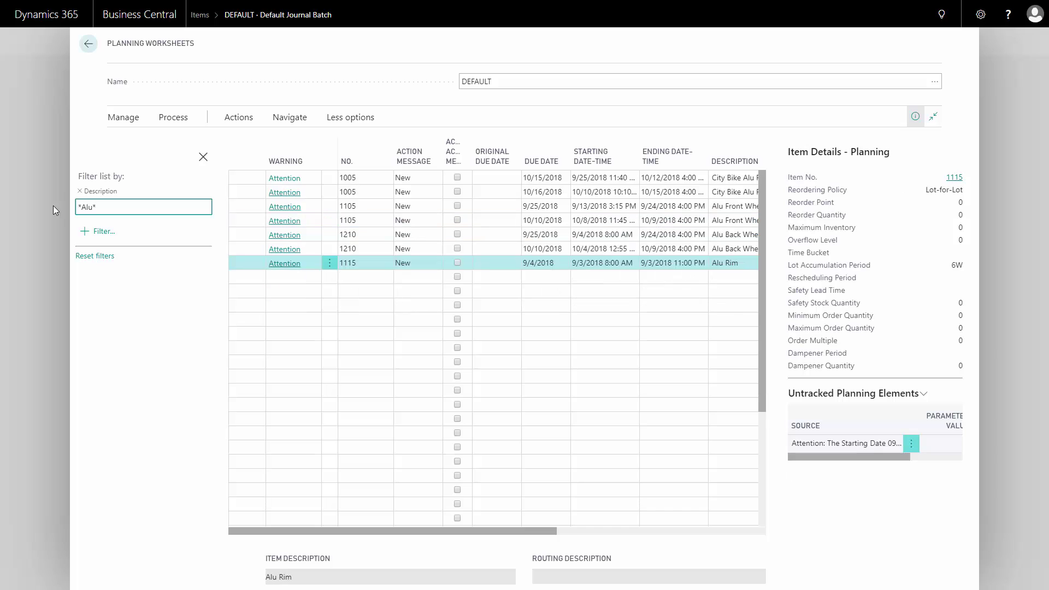
left_click(412, 271)
left_click(203, 161)
left_click(203, 161)
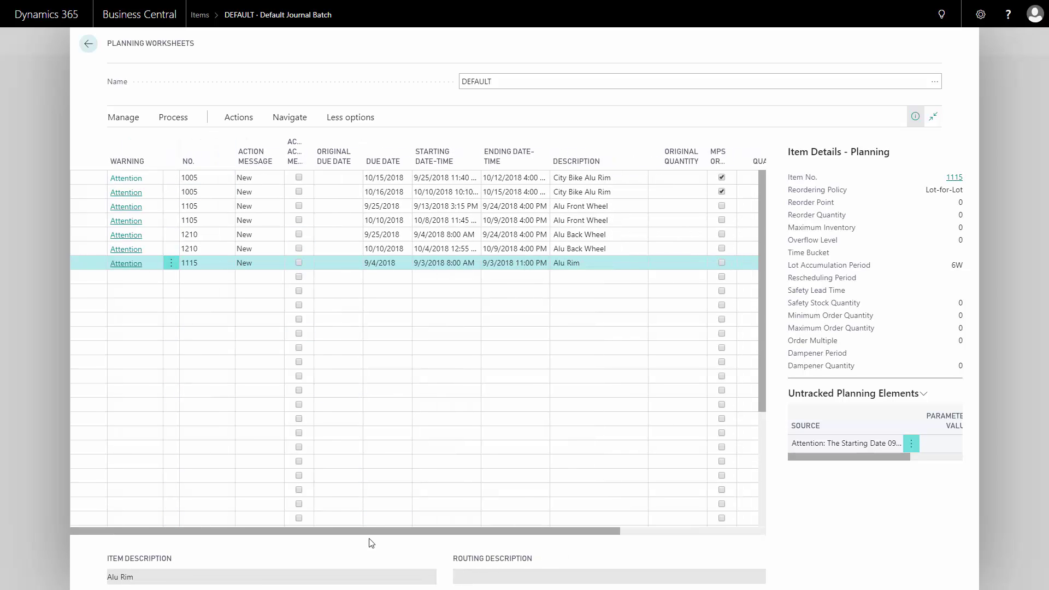
Confirm the Alu Rim line's quantity of 280 and tick its Accept Action Message
left_click_drag(375, 530, 522, 533)
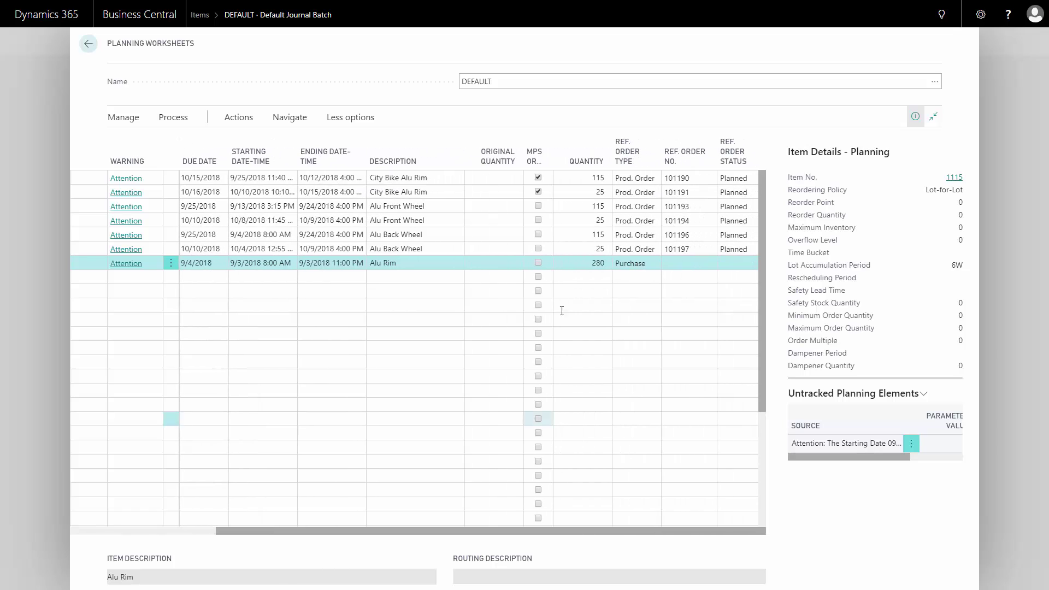
left_click(597, 261)
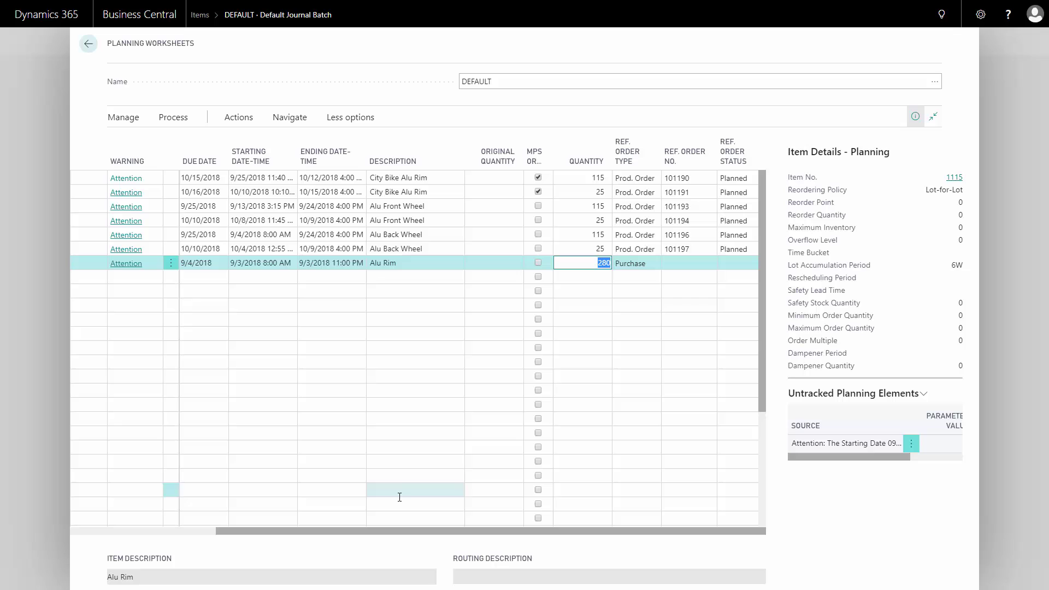
scroll(295, 463, "left", 5)
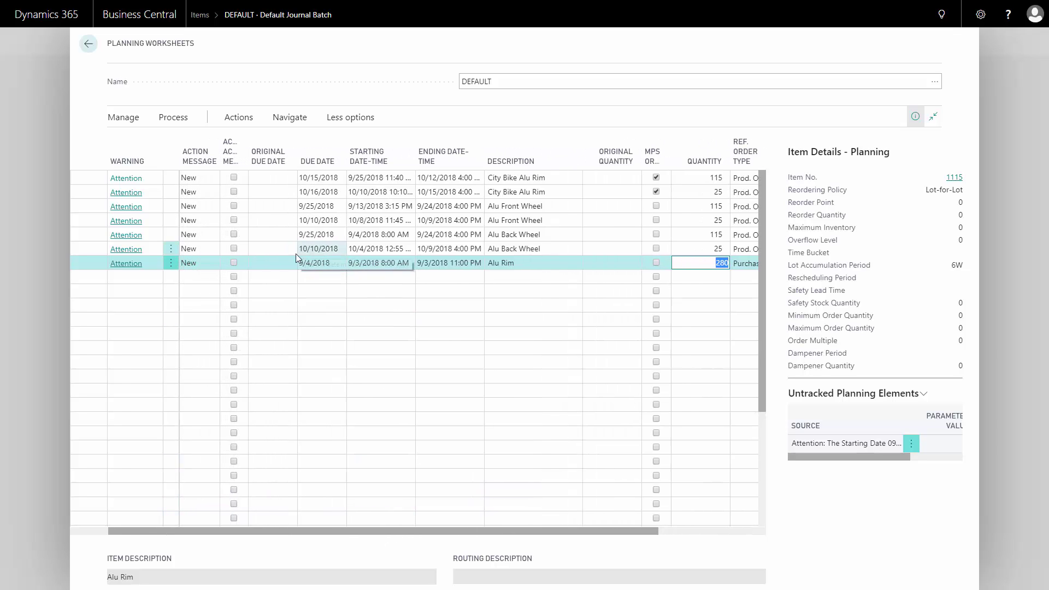
left_click(244, 264)
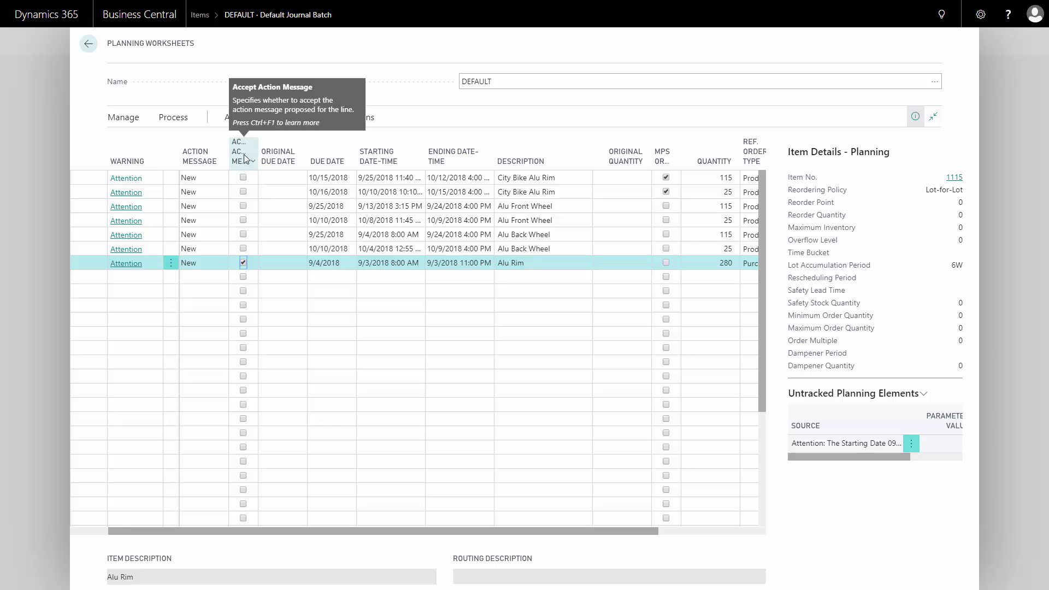
left_click(182, 120)
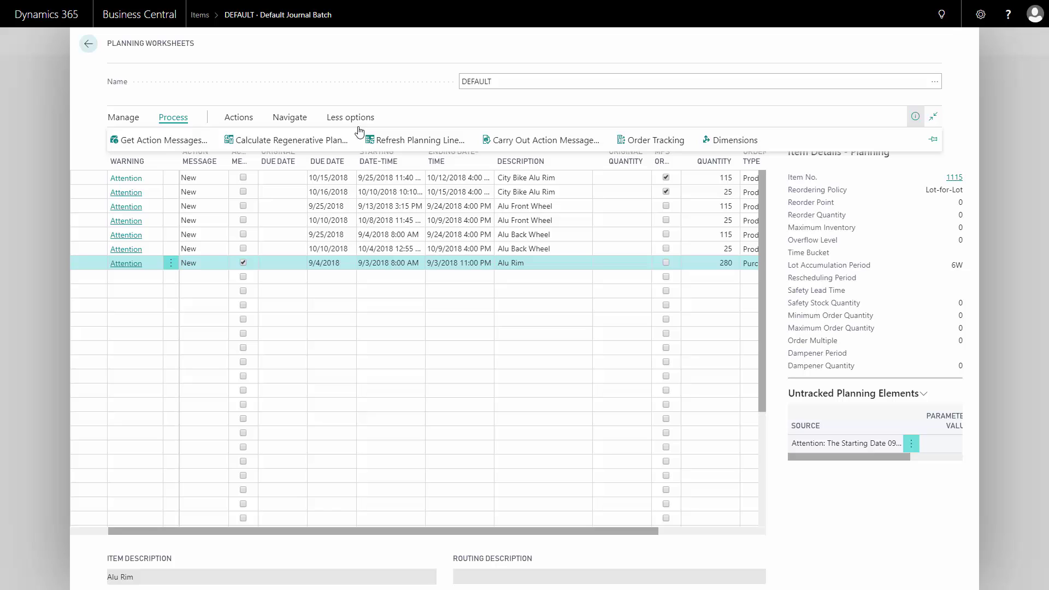
Carry out the action messages with Purchase Order set to Make Purch. Orders
left_click(547, 145)
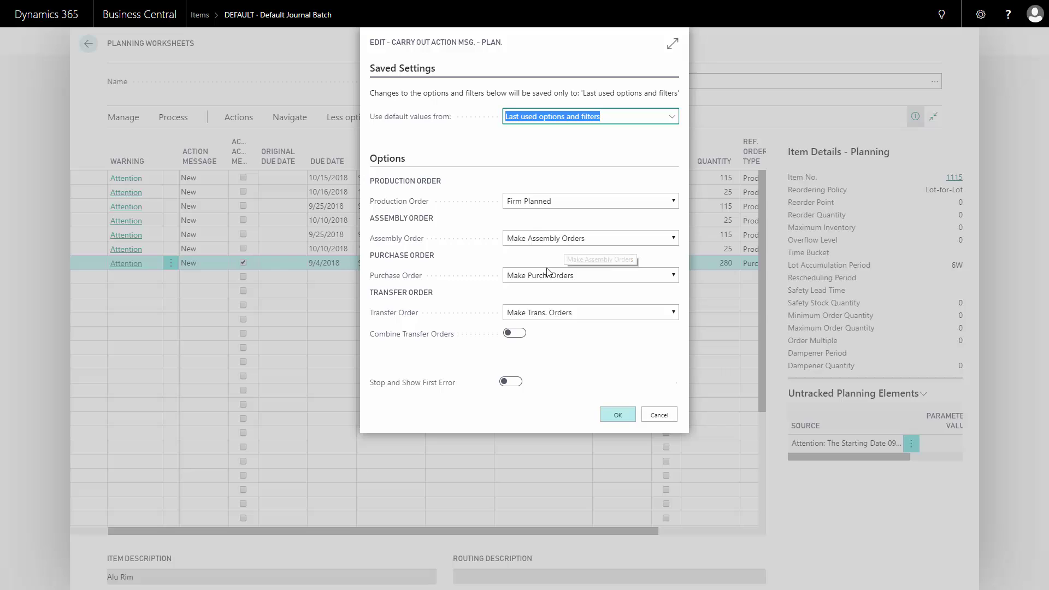
left_click(578, 278)
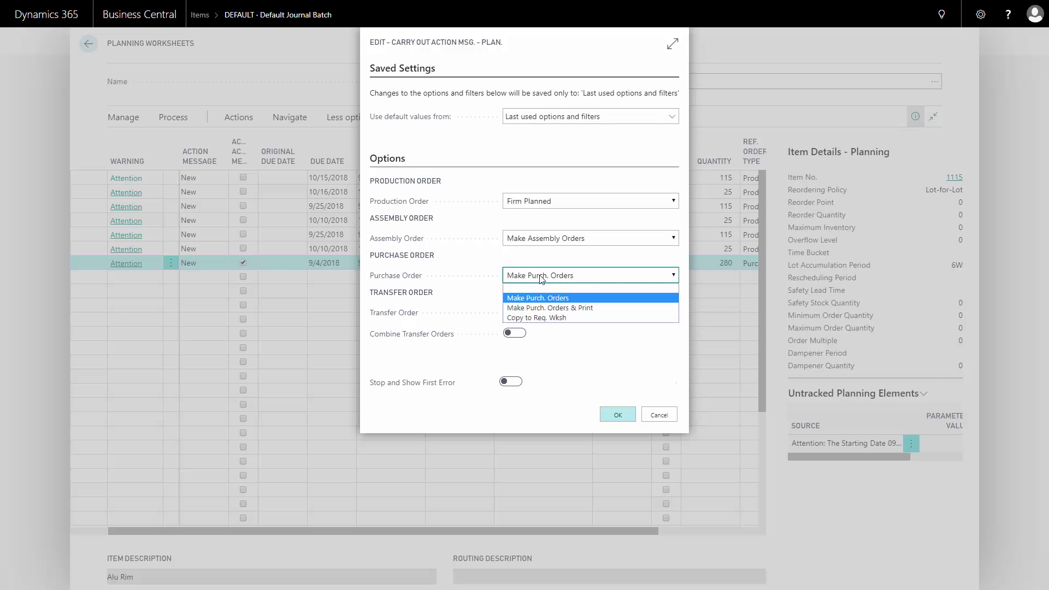
left_click(531, 277)
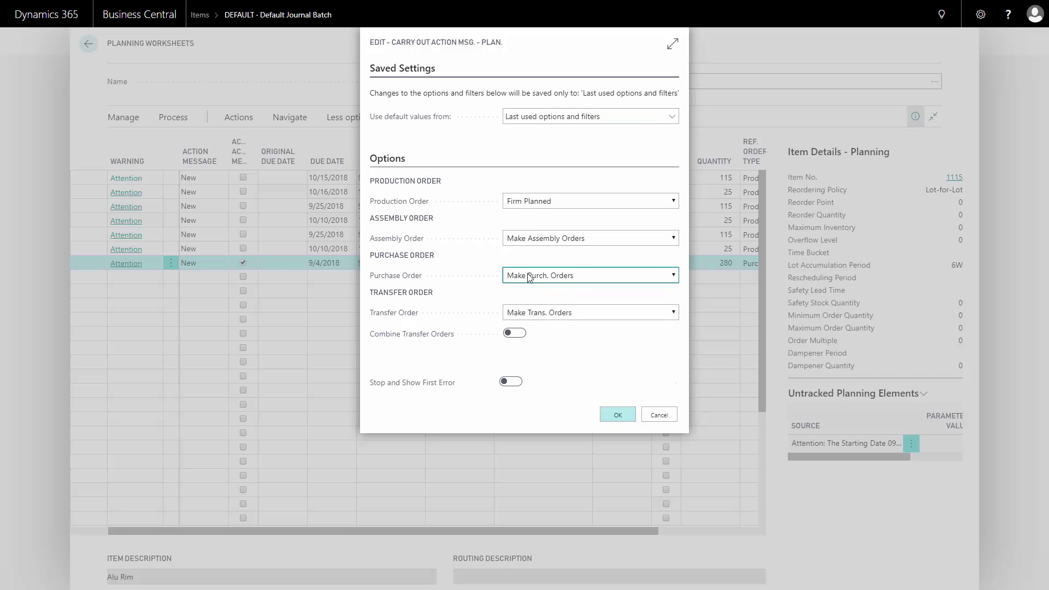
left_click(619, 418)
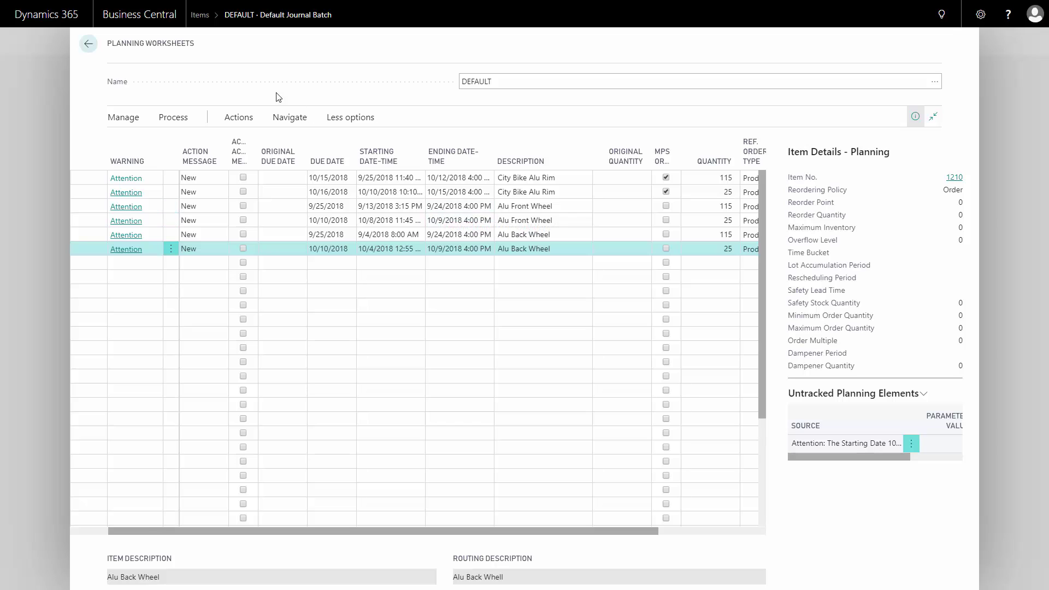
Sort Purchase Orders by No. descending and open order 106189 for The Alu Expert
left_click(89, 43)
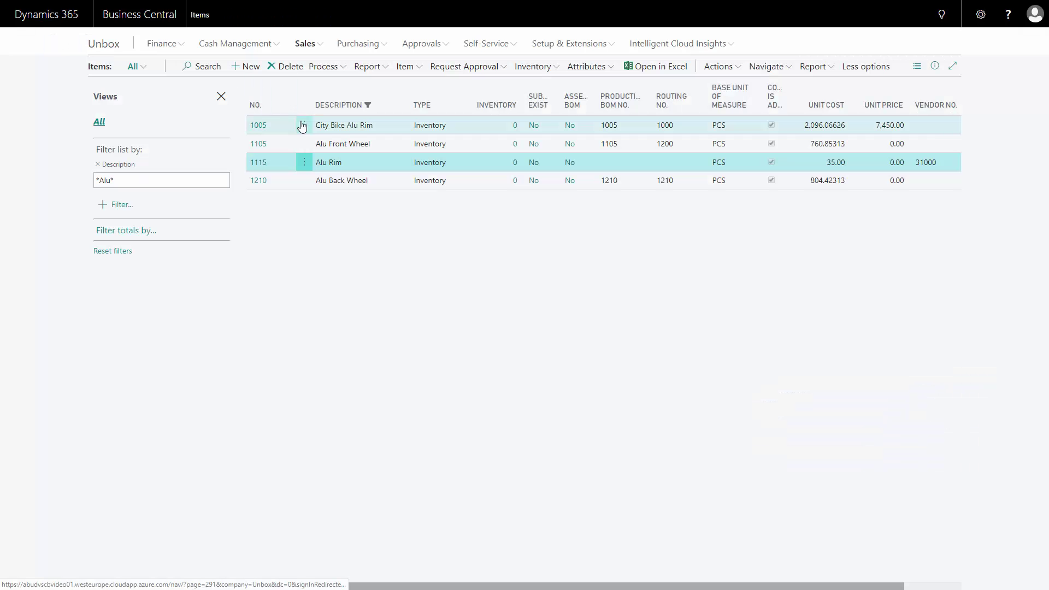
left_click(382, 46)
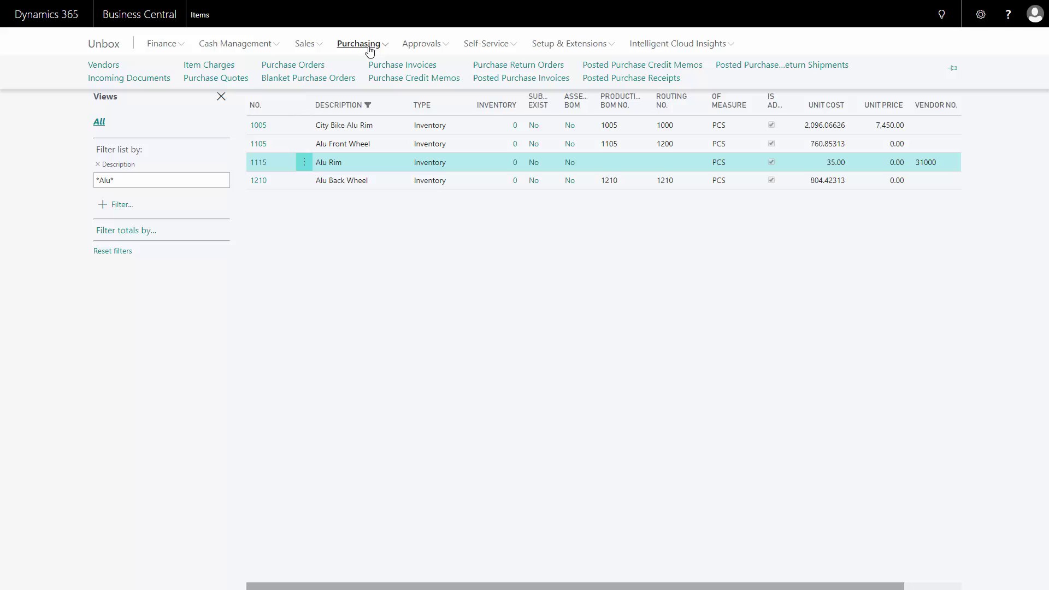
left_click(293, 66)
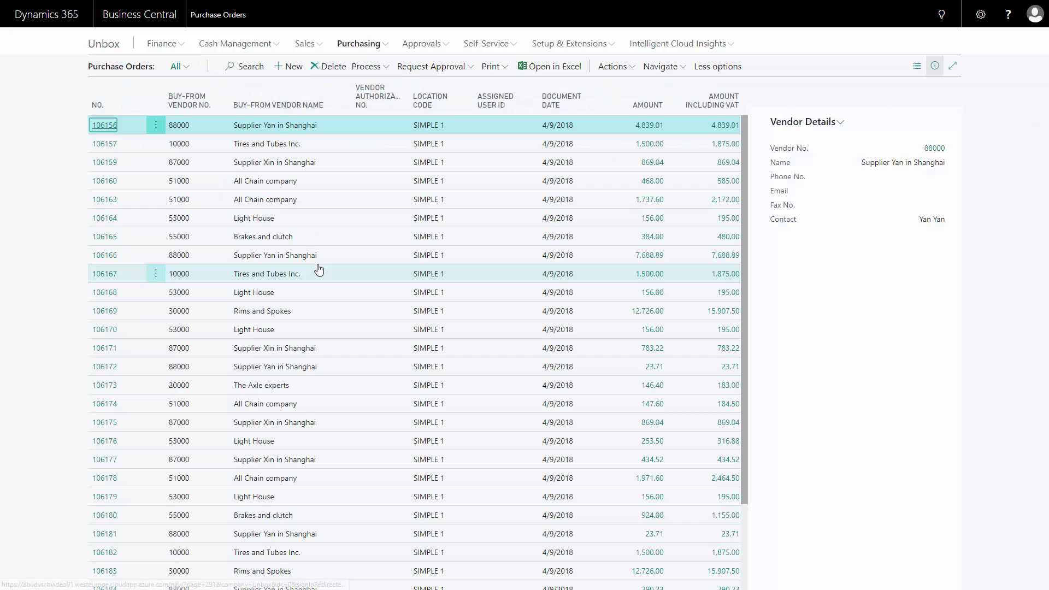
left_click(124, 106)
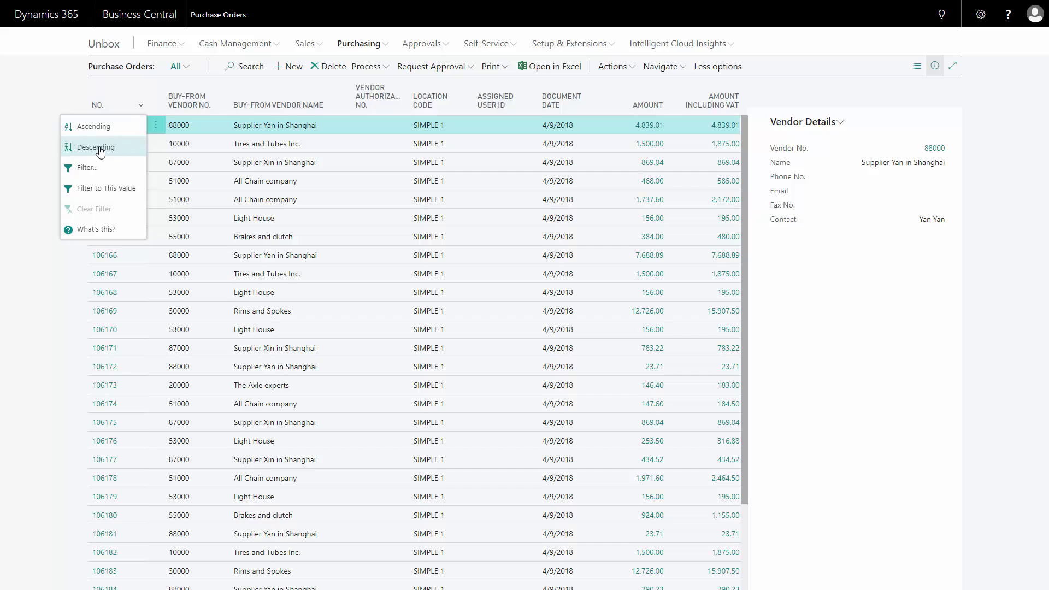
left_click(99, 149)
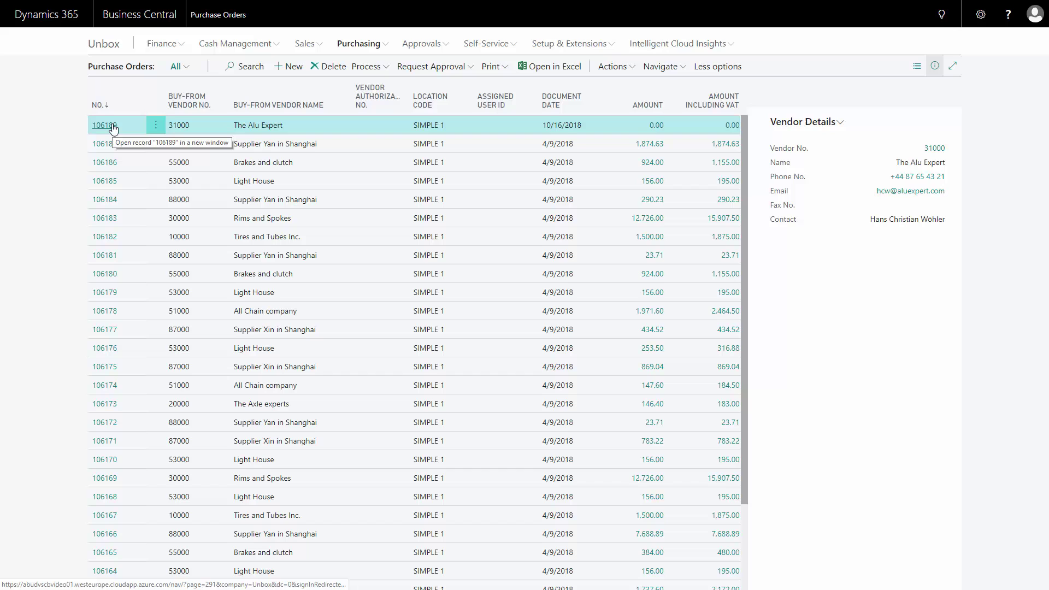
left_click(113, 127)
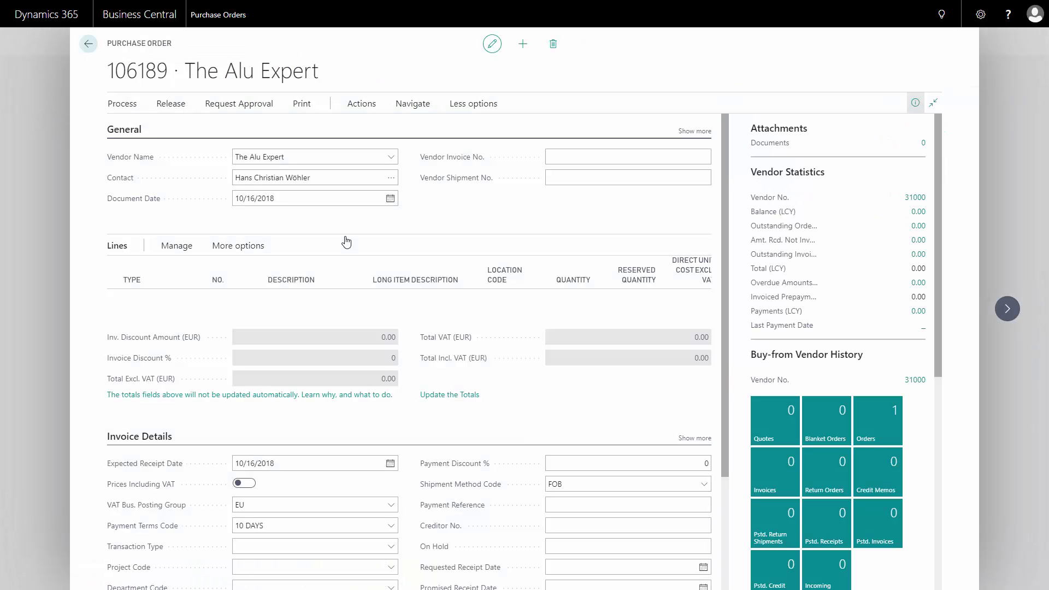